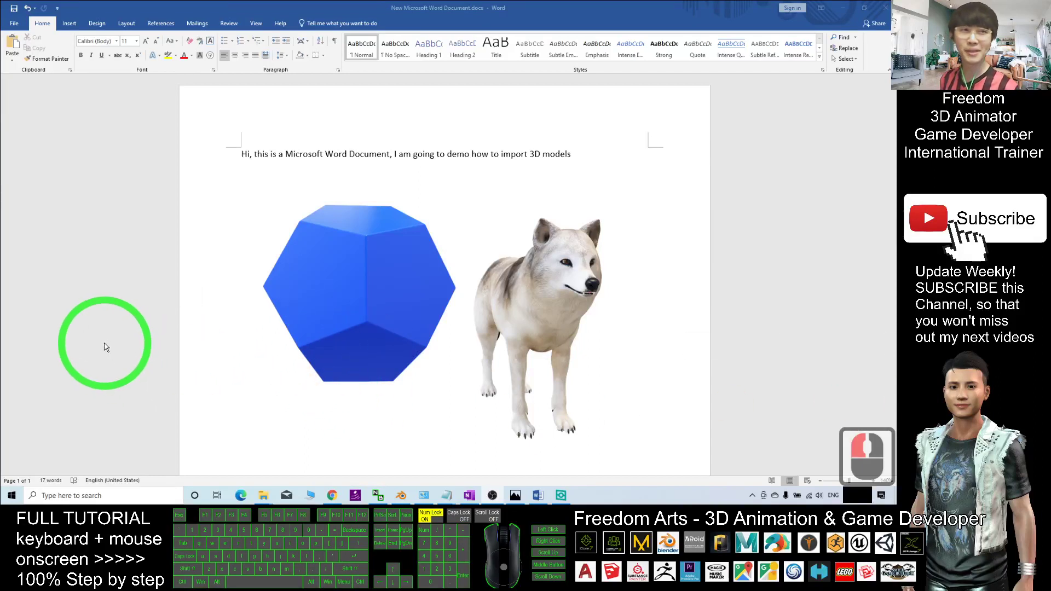
# - Spin the wolf 3D model so its head faces right
pyautogui.moveTo(324, 332)
pyautogui.mouseDown()
pyautogui.moveTo(432, 331)
pyautogui.moveTo(555, 360)
pyautogui.mouseUp()
pyautogui.moveTo(600, 320); pyautogui.dragTo(632, 335)
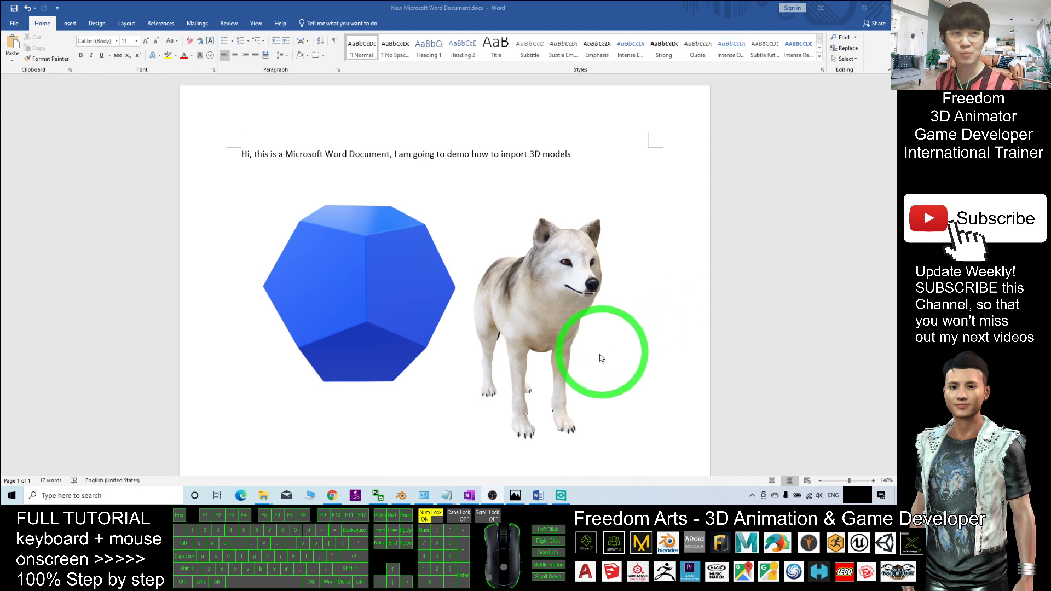
pyautogui.click(400, 496)
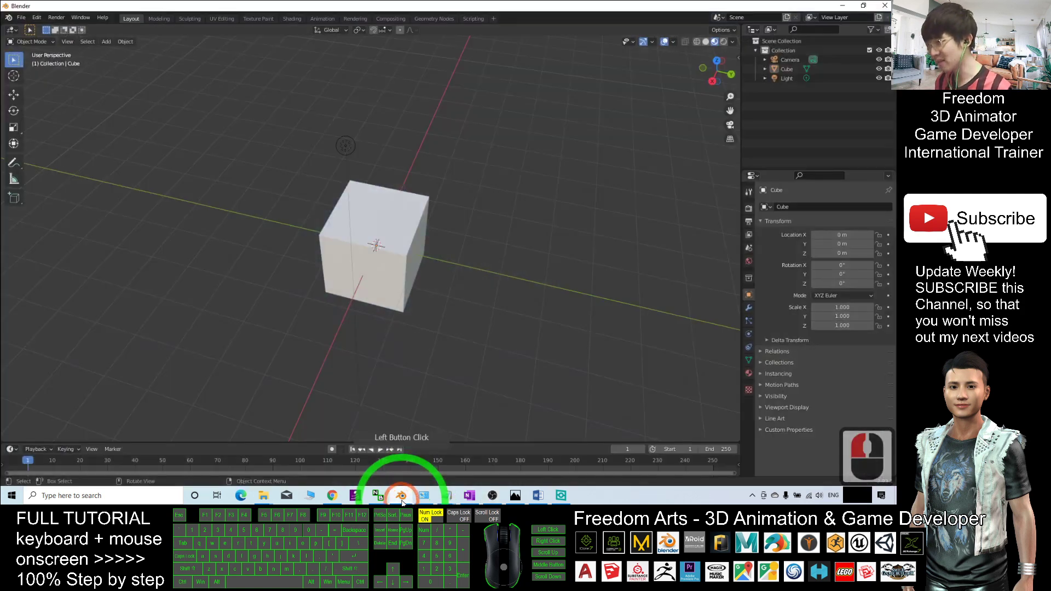
pyautogui.click(401, 496)
# - Turn the wolf into a downward-facing pose and rotate the blue dodecahedron upright
pyautogui.click(504, 266)
pyautogui.click(551, 274)
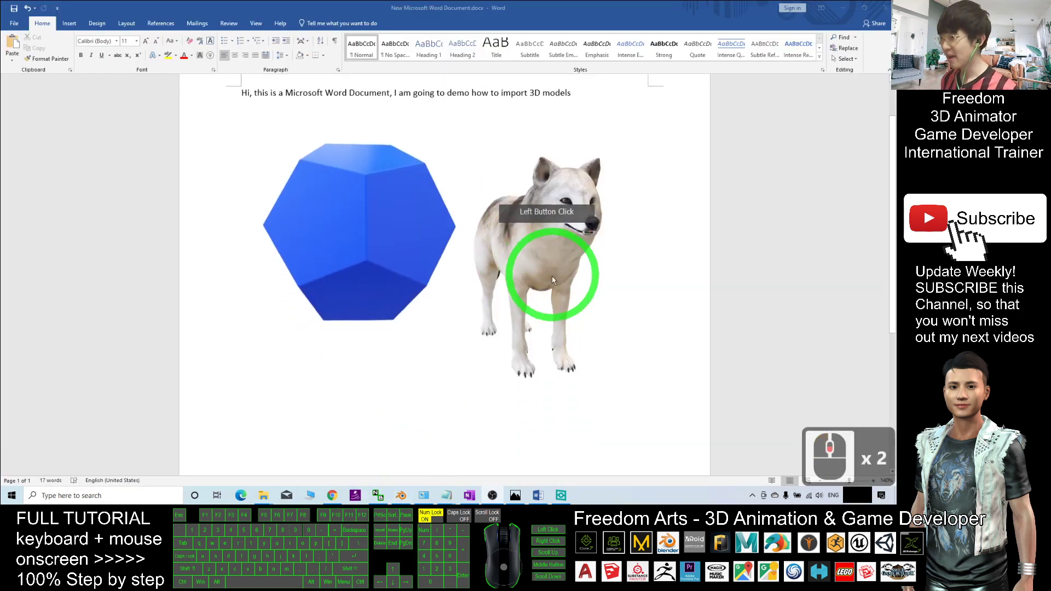
pyautogui.doubleClick(504, 309)
pyautogui.moveTo(505, 310); pyautogui.dragTo(427, 322)
pyautogui.moveTo(322, 290); pyautogui.dragTo(355, 295)
# - Move the wolf back up beside the dodecahedron and turn it to face right toward the viewer
pyautogui.click(523, 318)
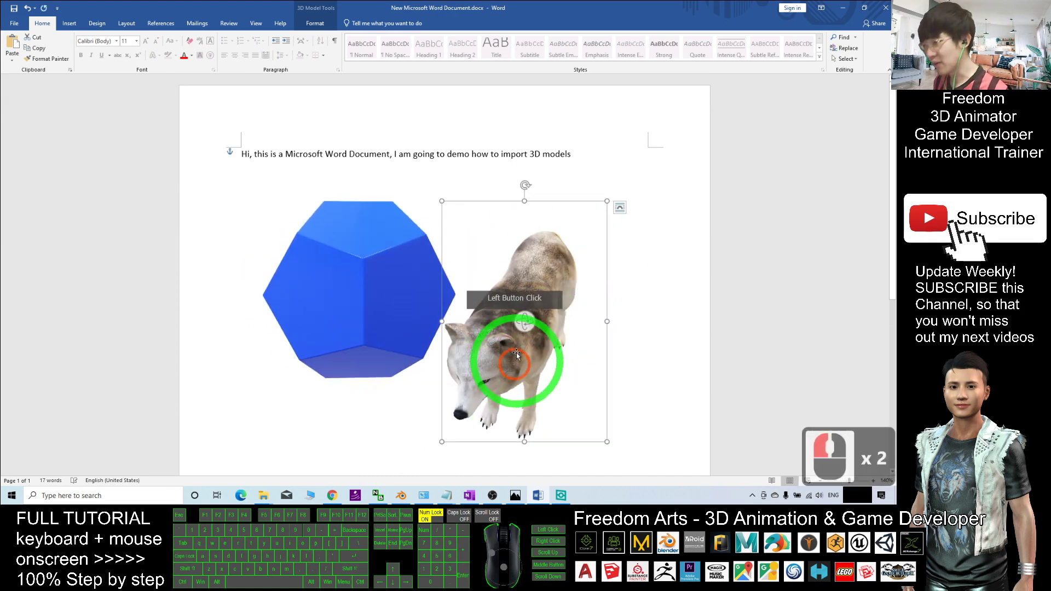
pyautogui.moveTo(524, 323); pyautogui.dragTo(383, 20)
pyautogui.moveTo(530, 325); pyautogui.dragTo(503, 300)
pyautogui.moveTo(673, 245); pyautogui.dragTo(567, 306)
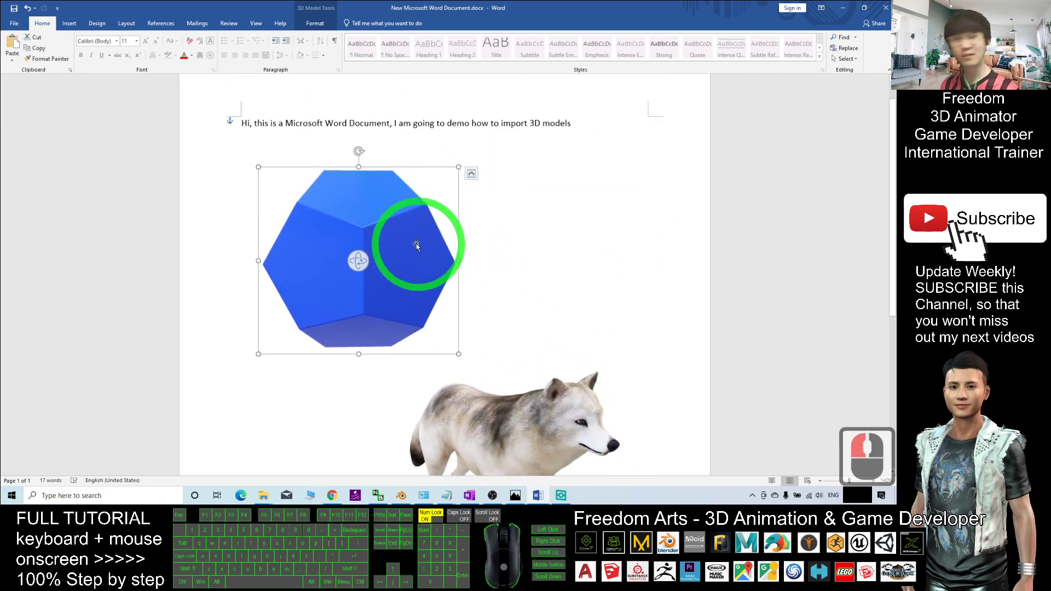
pyautogui.moveTo(525, 407); pyautogui.dragTo(612, 330)
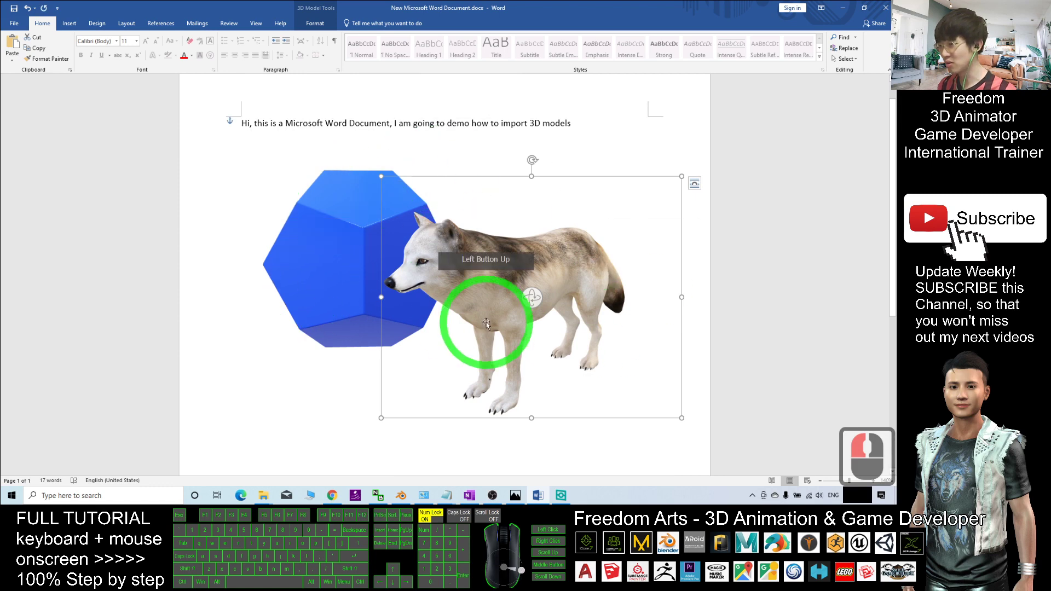
pyautogui.moveTo(530, 300); pyautogui.dragTo(614, 298)
# - Bring up Blender's cube scene and zoom the viewport in and out
pyautogui.click(402, 495)
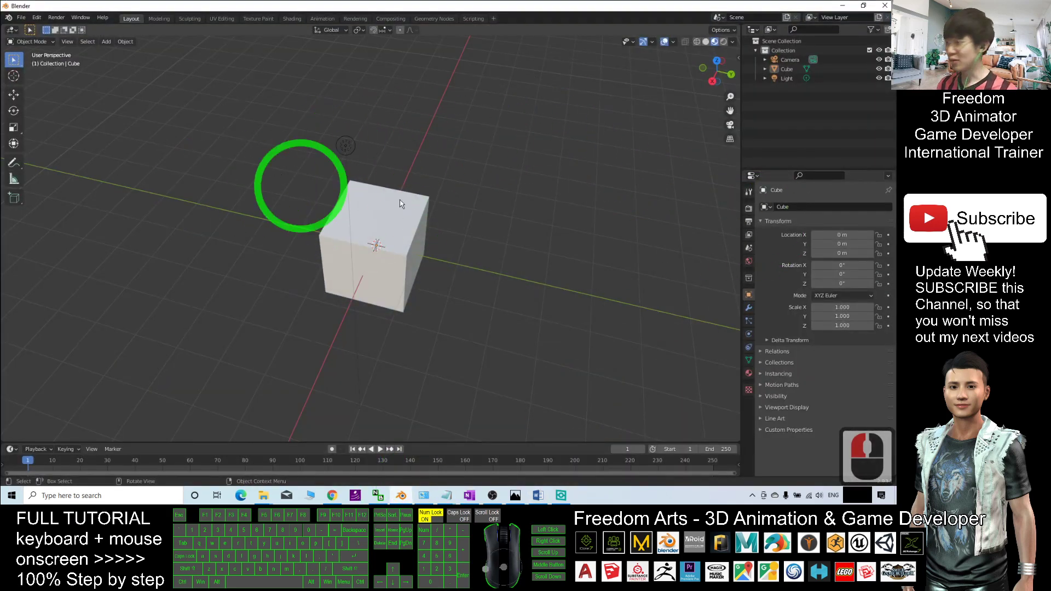
pyautogui.scroll(3, 497, 264)
pyautogui.scroll(-2, 550, 308)
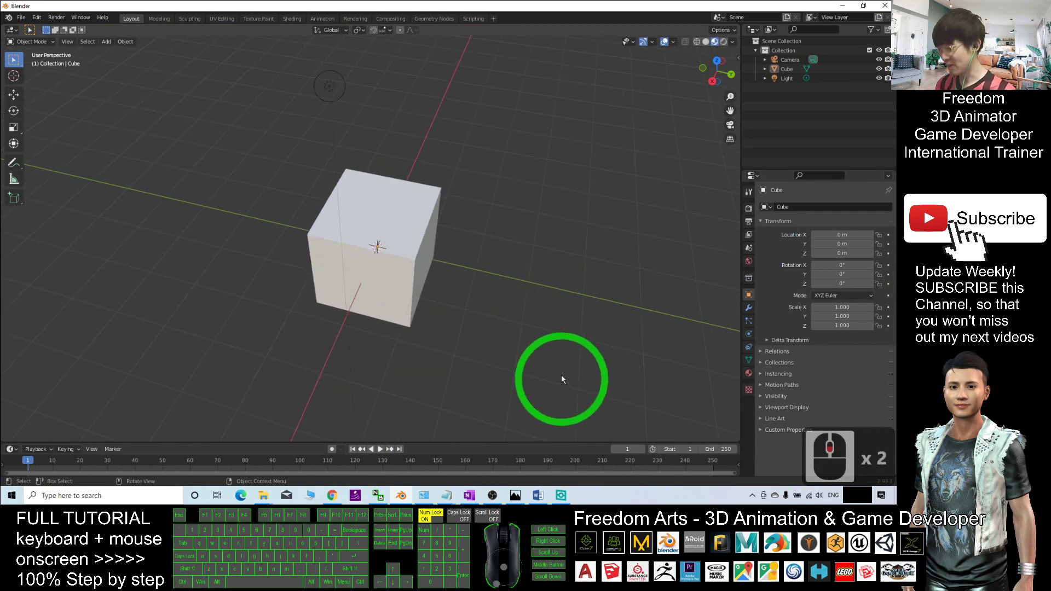
pyautogui.click(539, 495)
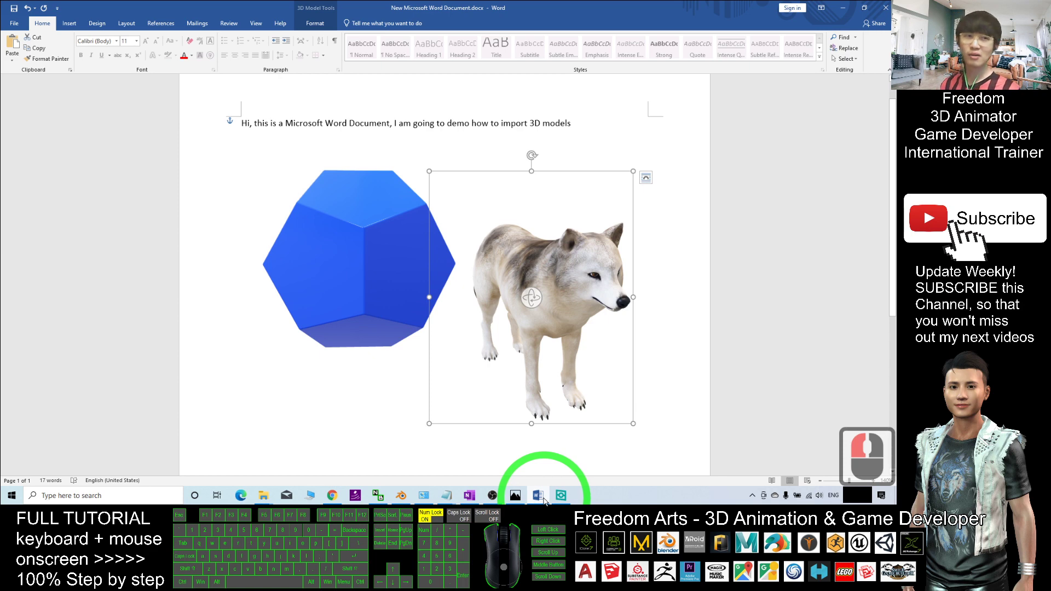
# - Zoom the viewport, orbit around the cube and select the Cube object
pyautogui.click(539, 496)
pyautogui.scroll(3, 457, 230)
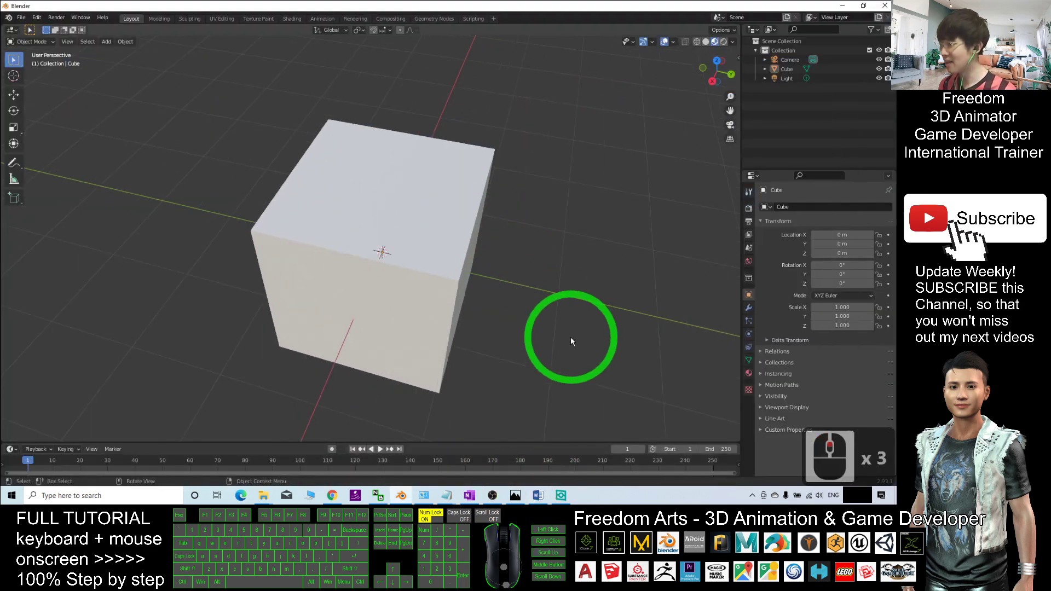
pyautogui.scroll(-6, 518, 314)
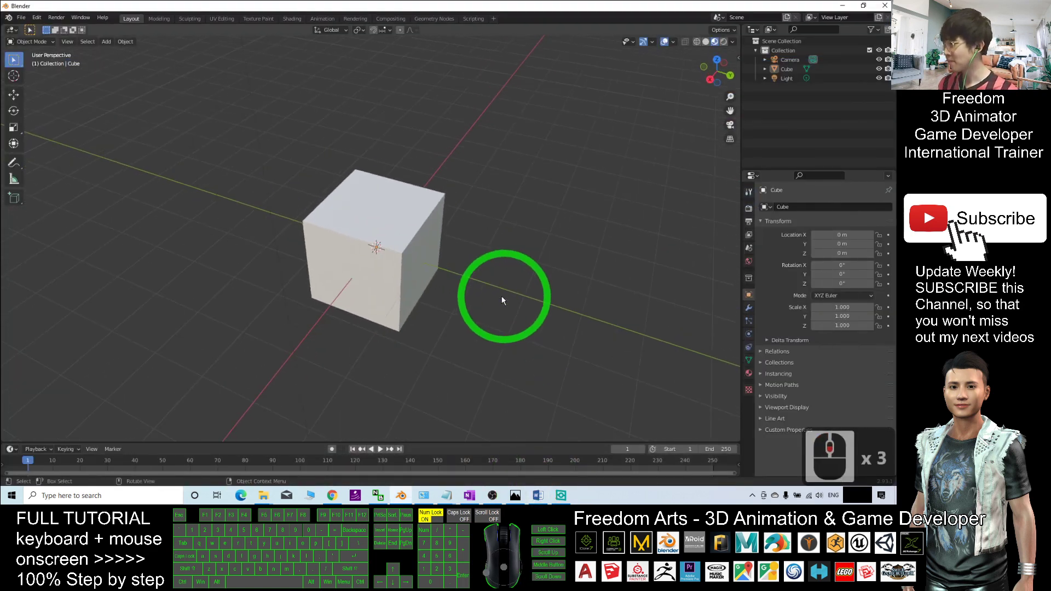
pyautogui.scroll(-1, 490, 296)
pyautogui.click(410, 218)
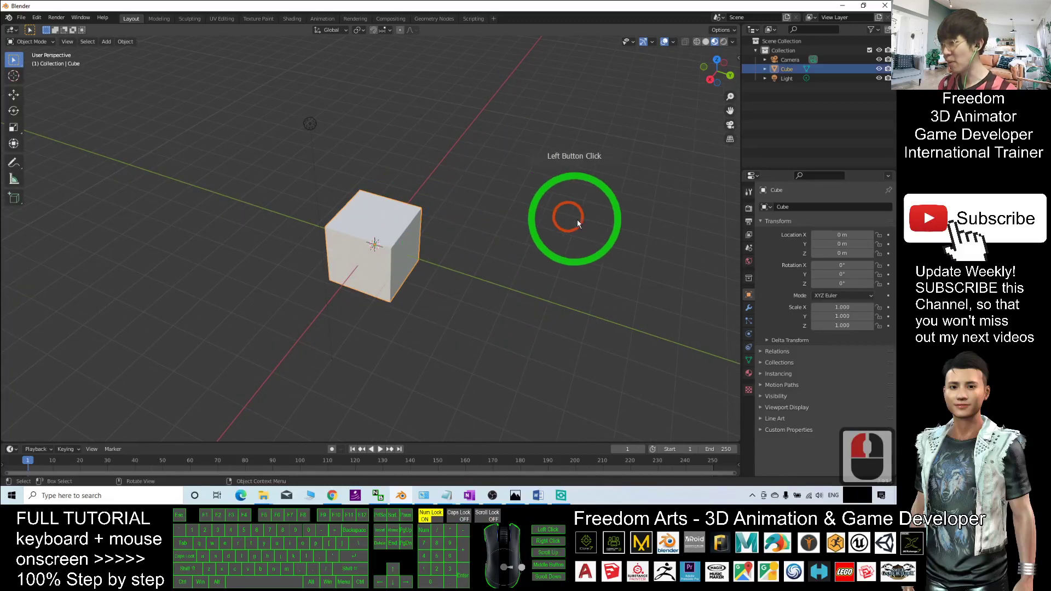
pyautogui.moveTo(575, 219); pyautogui.dragTo(605, 264)
pyautogui.click(647, 248)
pyautogui.click(387, 200)
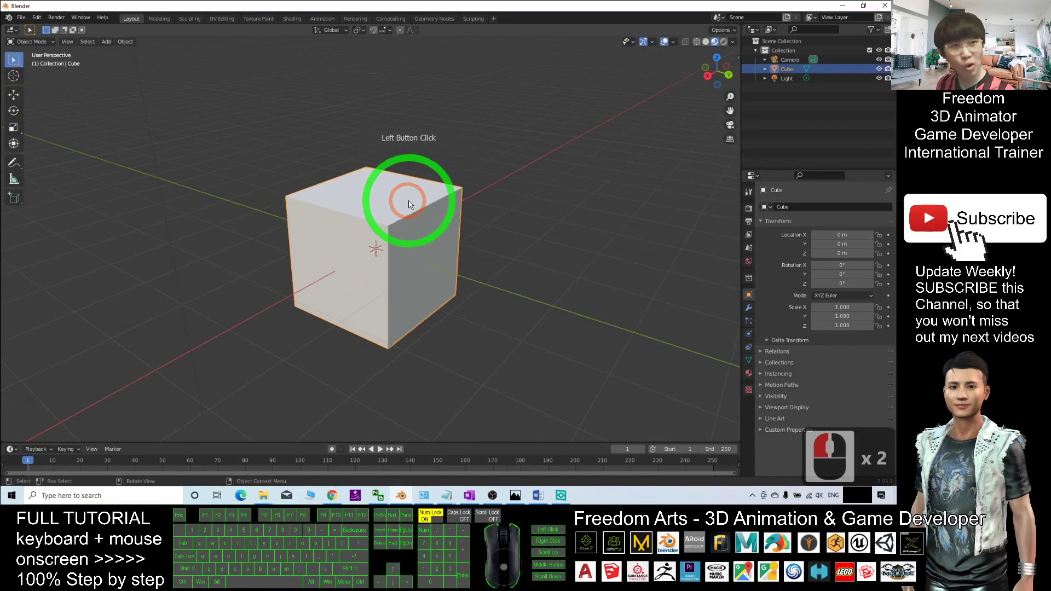
# - Restore Blender to a smaller window, close the Photos viewer and Chrome, and move Blender up-right
pyautogui.doubleClick(390, 6)
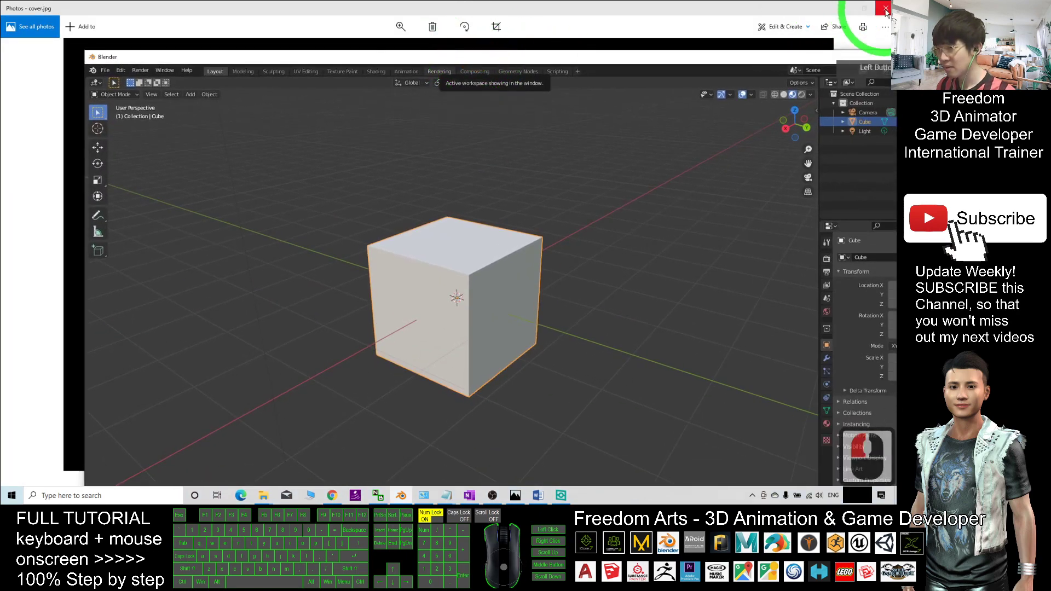
pyautogui.click(887, 10)
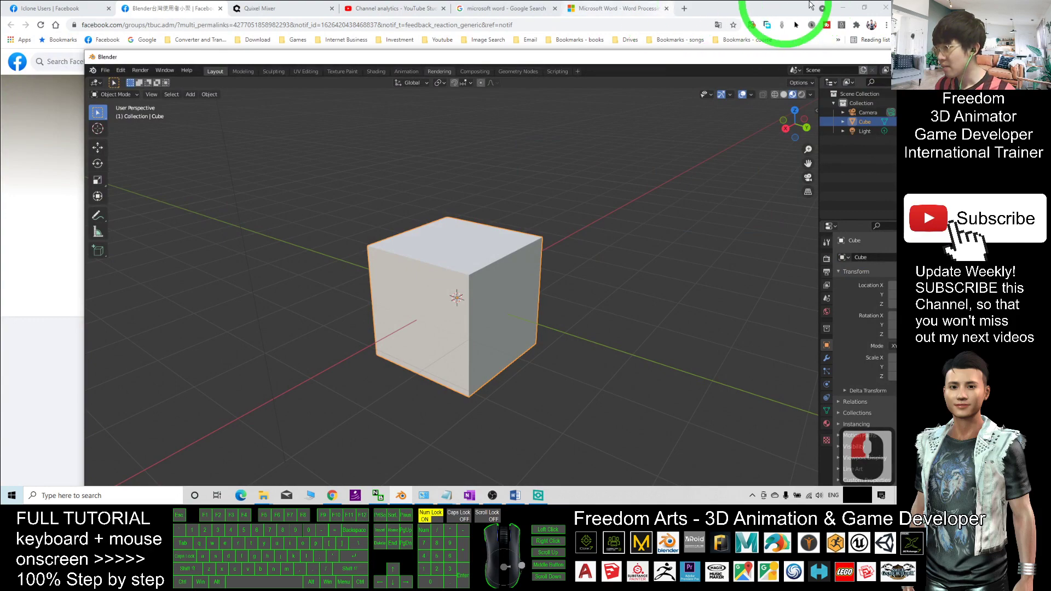
pyautogui.click(887, 10)
pyautogui.moveTo(509, 61); pyautogui.dragTo(627, 35)
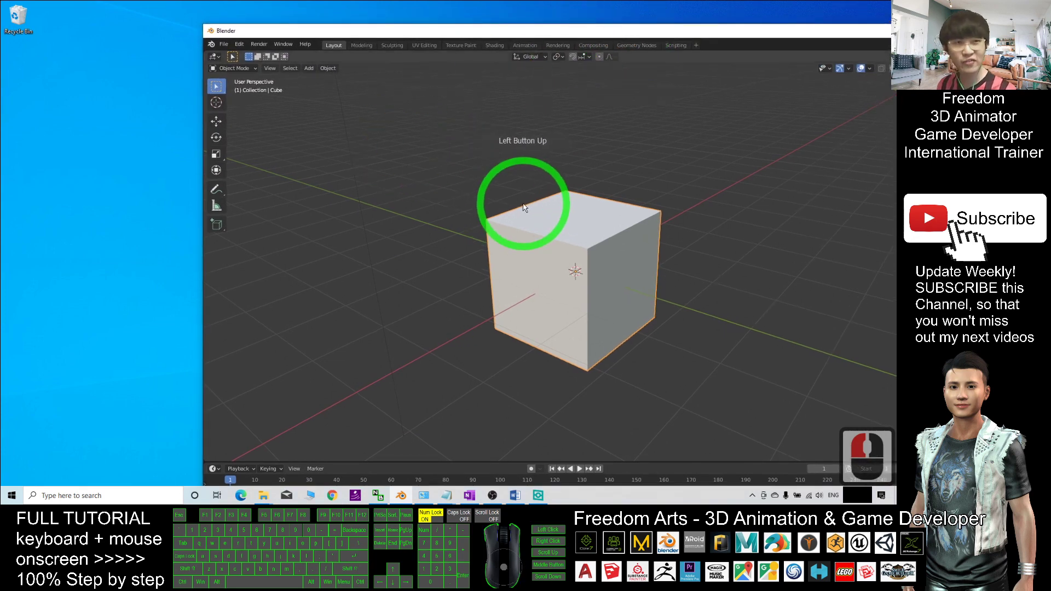
# - Export the cube through File > Export > FBX to the Desktop as 'cube'
pyautogui.click(223, 43)
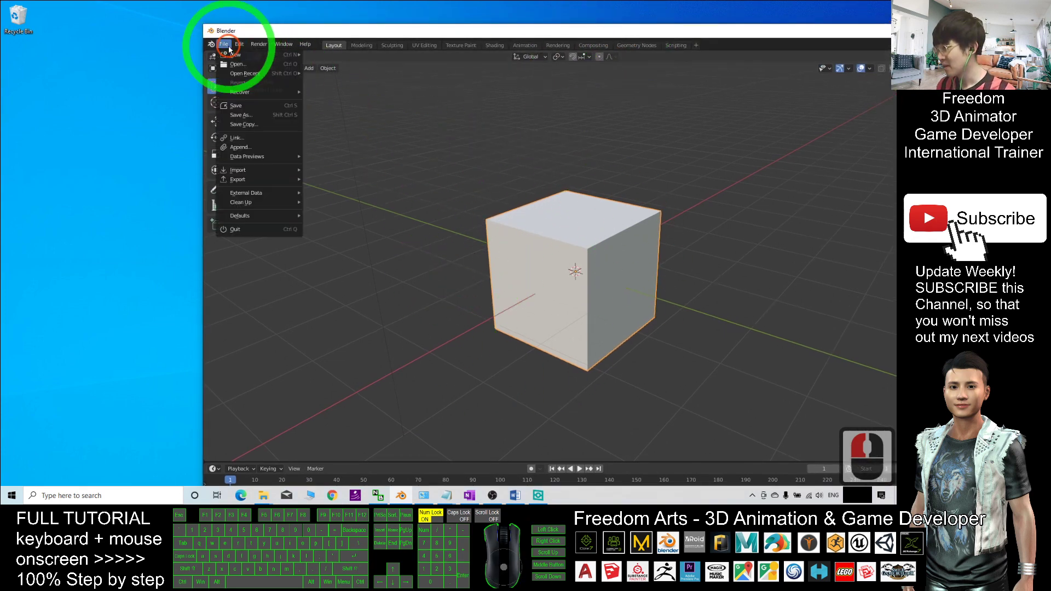
pyautogui.moveTo(247, 184)
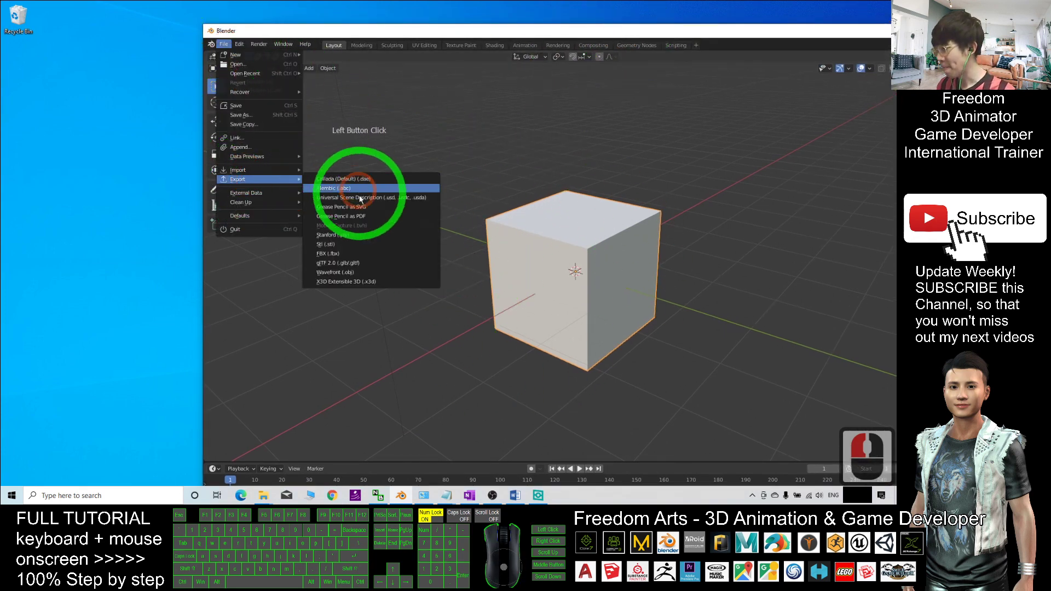
pyautogui.click(341, 253)
pyautogui.moveTo(675, 136); pyautogui.dragTo(470, 131)
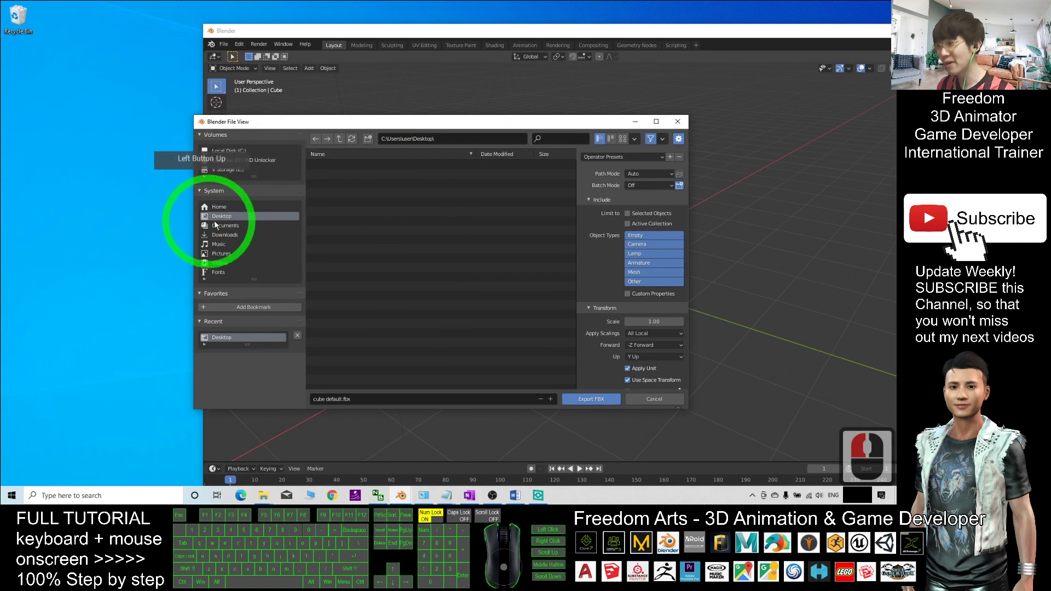
pyautogui.click(422, 399)
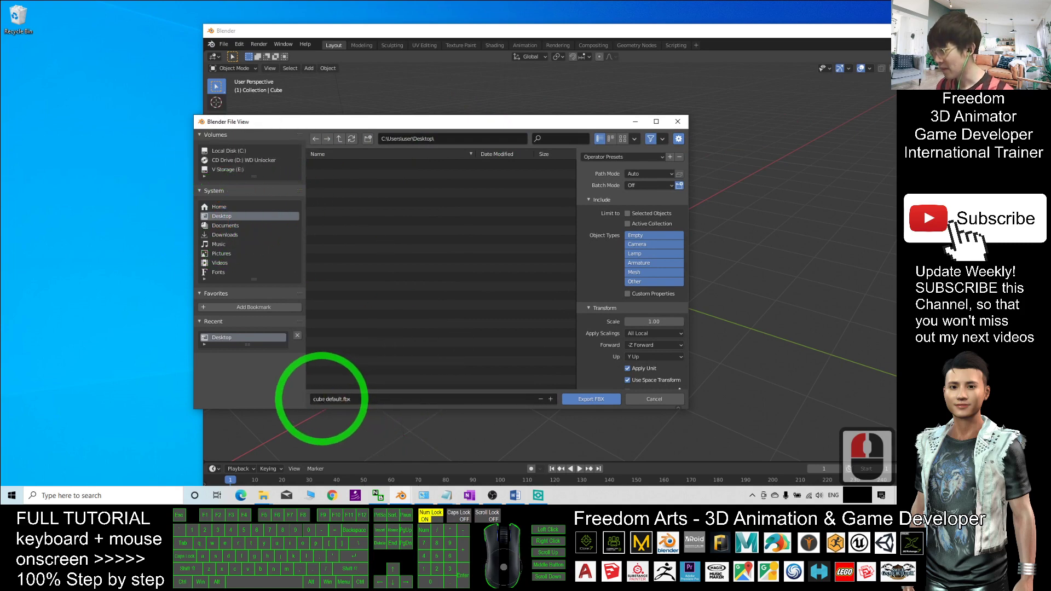
pyautogui.click(349, 399)
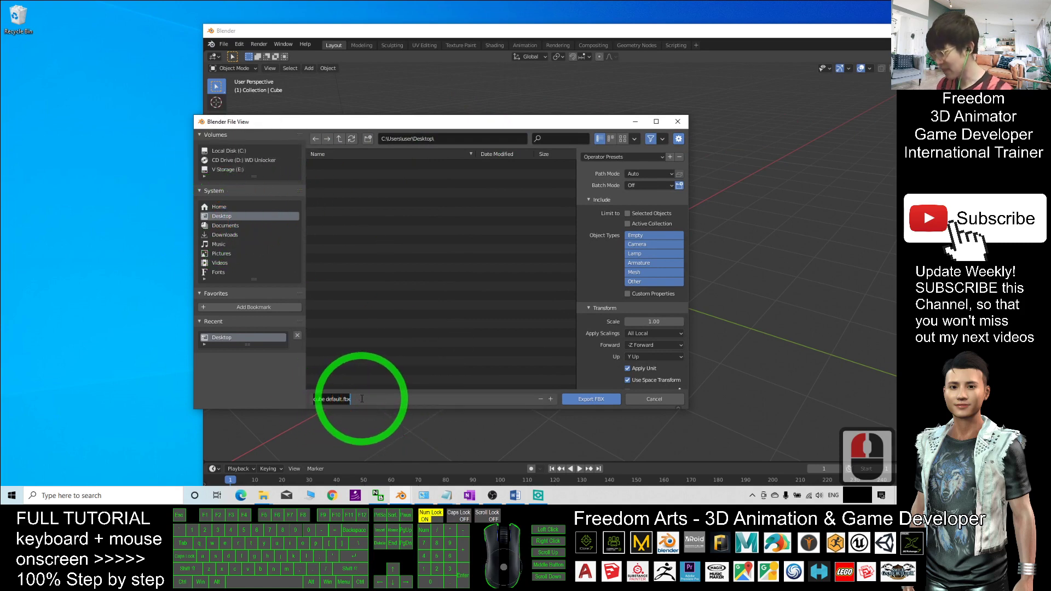
pyautogui.click(592, 401)
# - Move and minimize the Blender window and dismiss the webcam app dialog
pyautogui.click(278, 326)
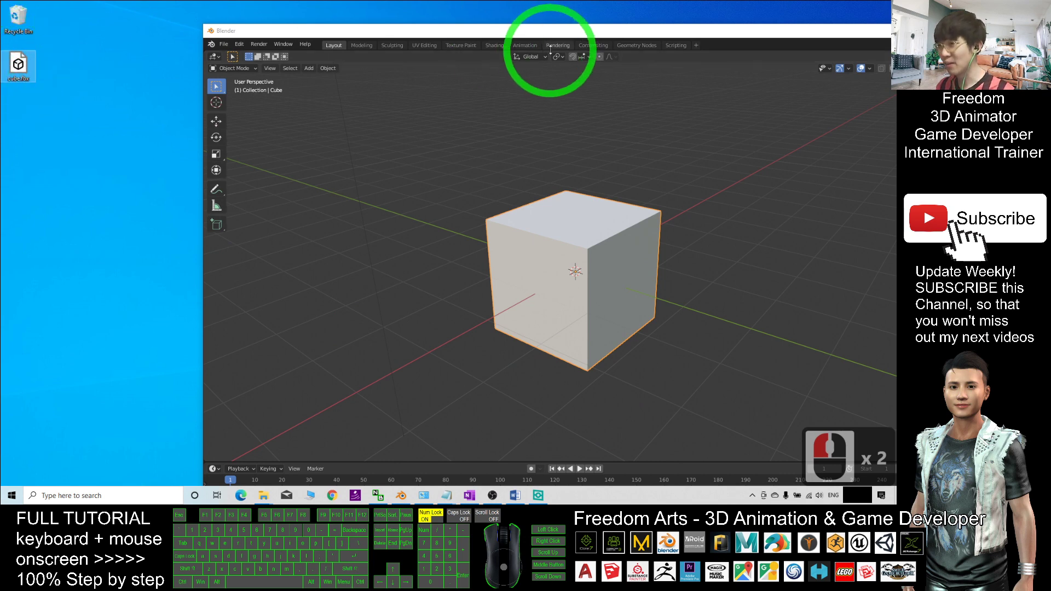
pyautogui.moveTo(569, 31); pyautogui.dragTo(404, 8)
pyautogui.click(675, 140)
pyautogui.click(846, 10)
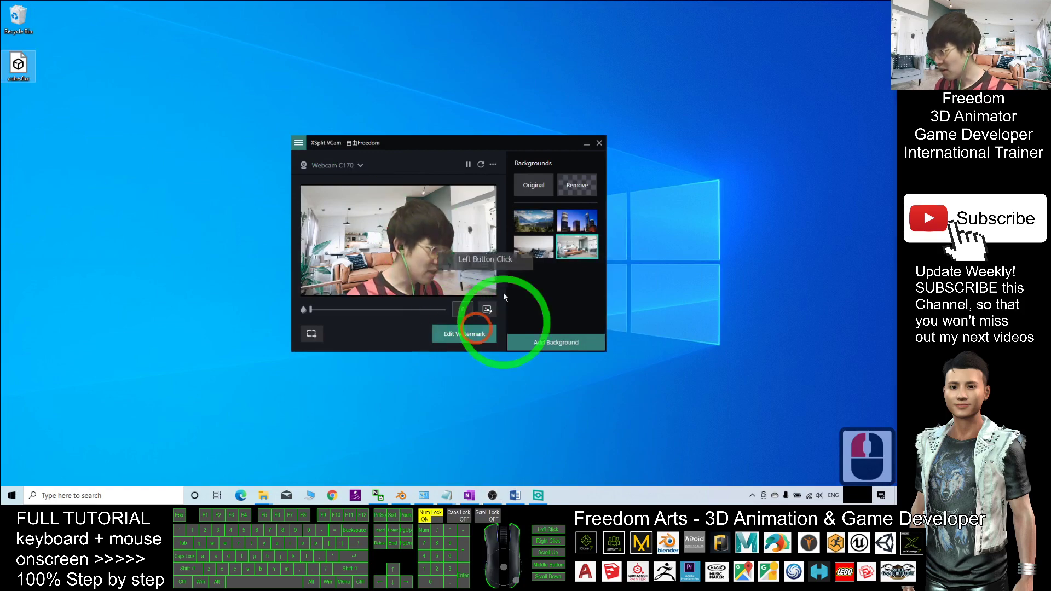
pyautogui.click(592, 140)
# - Restore Word as a smaller window and drag the cube FBX from the desktop into the document
pyautogui.click(515, 495)
pyautogui.click(437, 8)
pyautogui.moveTo(437, 8); pyautogui.dragTo(504, 19)
pyautogui.scroll(-7, 582, 176)
pyautogui.click(19, 68)
pyautogui.moveTo(20, 68); pyautogui.dragTo(422, 248)
# - Maximize Word and move the inserted cube model over the blue dodecahedron
pyautogui.click(789, 18)
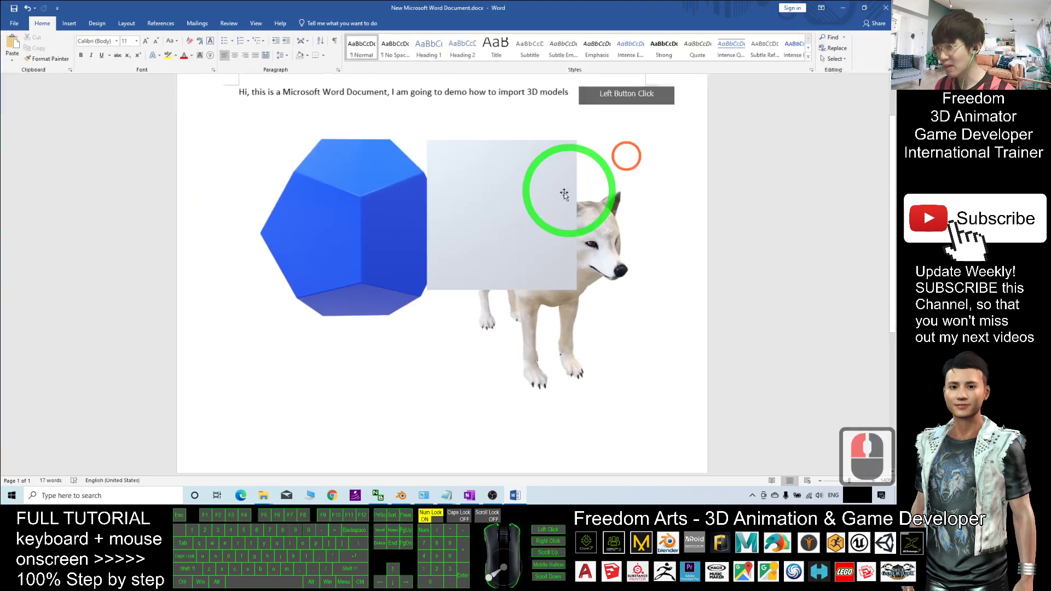
pyautogui.tripleClick(528, 170)
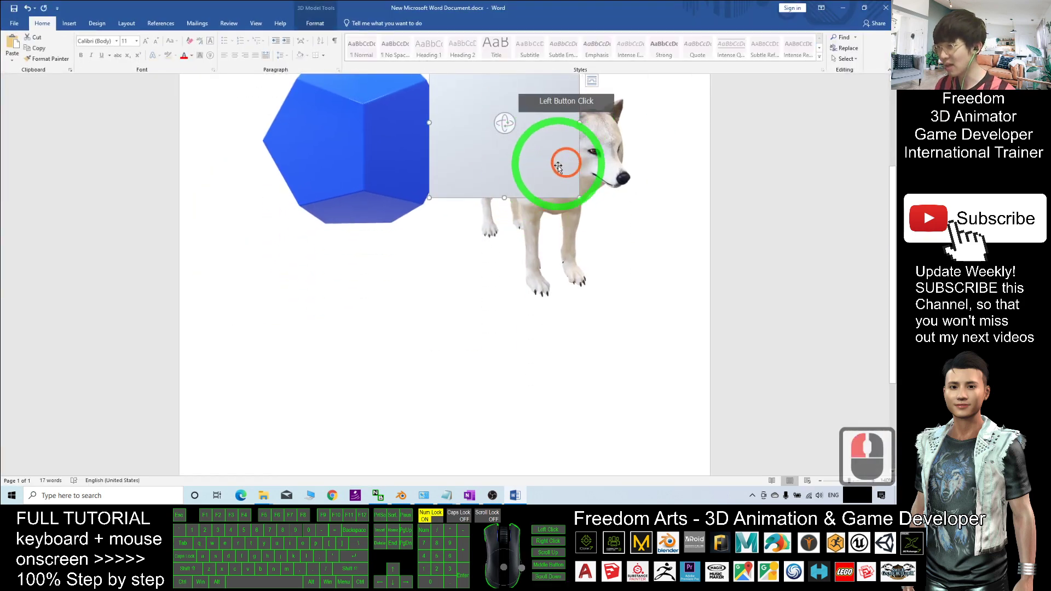
pyautogui.moveTo(540, 165); pyautogui.dragTo(529, 375)
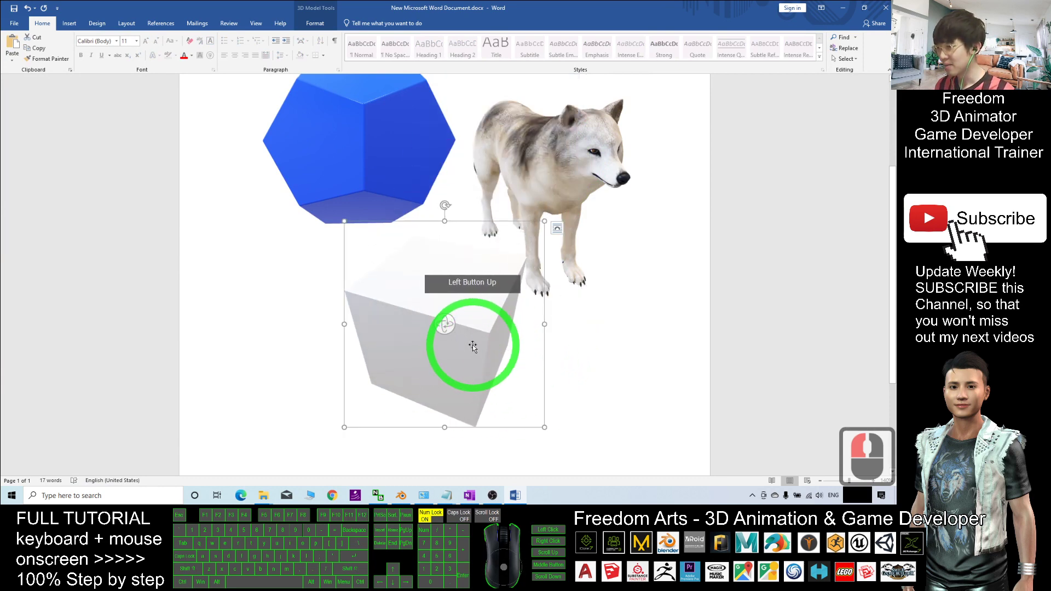
pyautogui.moveTo(473, 347); pyautogui.dragTo(403, 219)
# - Shrink the cube with a corner handle and rotate it to show its top and sides
pyautogui.click(419, 147)
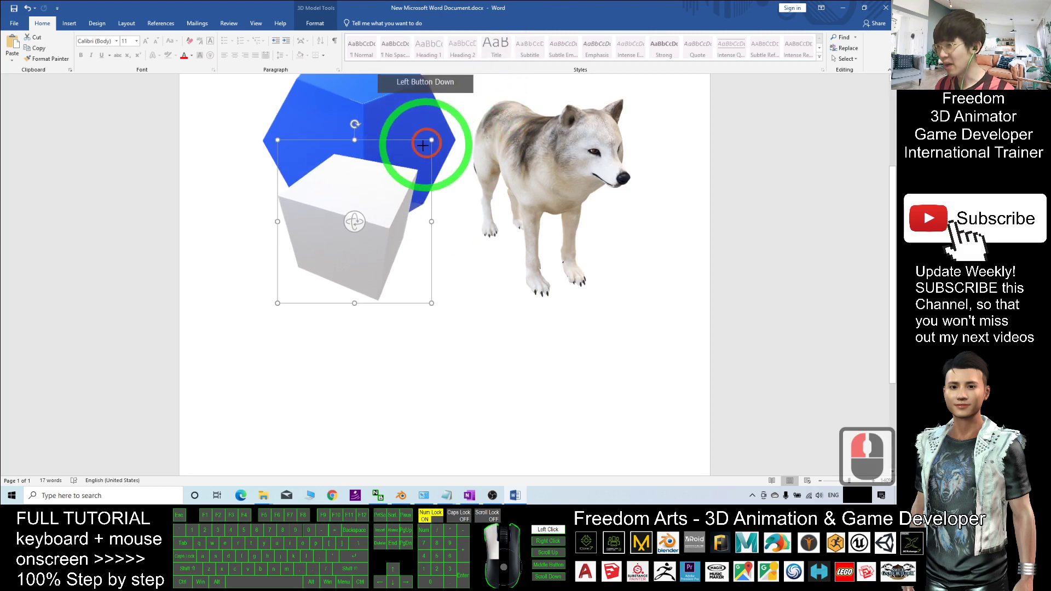
pyautogui.moveTo(418, 147); pyautogui.dragTo(378, 159)
pyautogui.scroll(4, 392, 289)
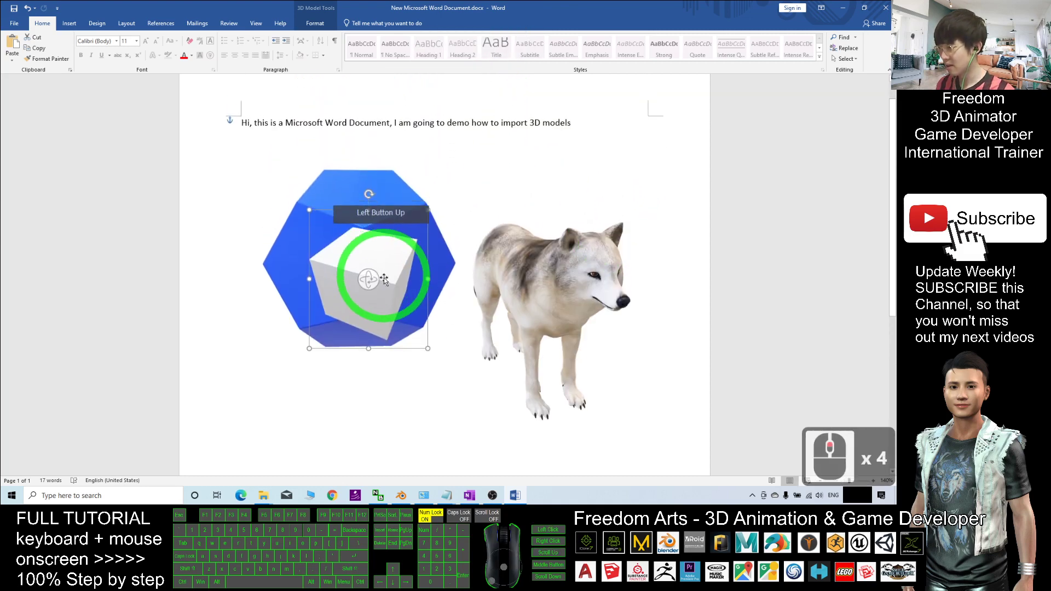
pyautogui.scroll(3, 391, 288)
pyautogui.moveTo(336, 306); pyautogui.dragTo(362, 290)
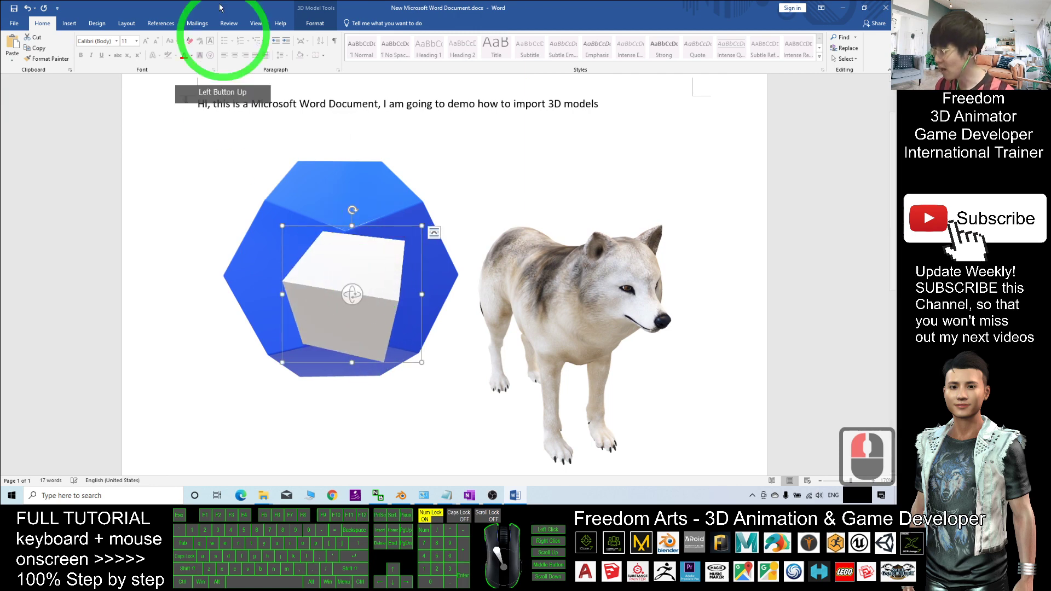
# - Use Format > Pan & Zoom to zoom the cube smaller and pan it, then move it up-left
pyautogui.click(320, 26)
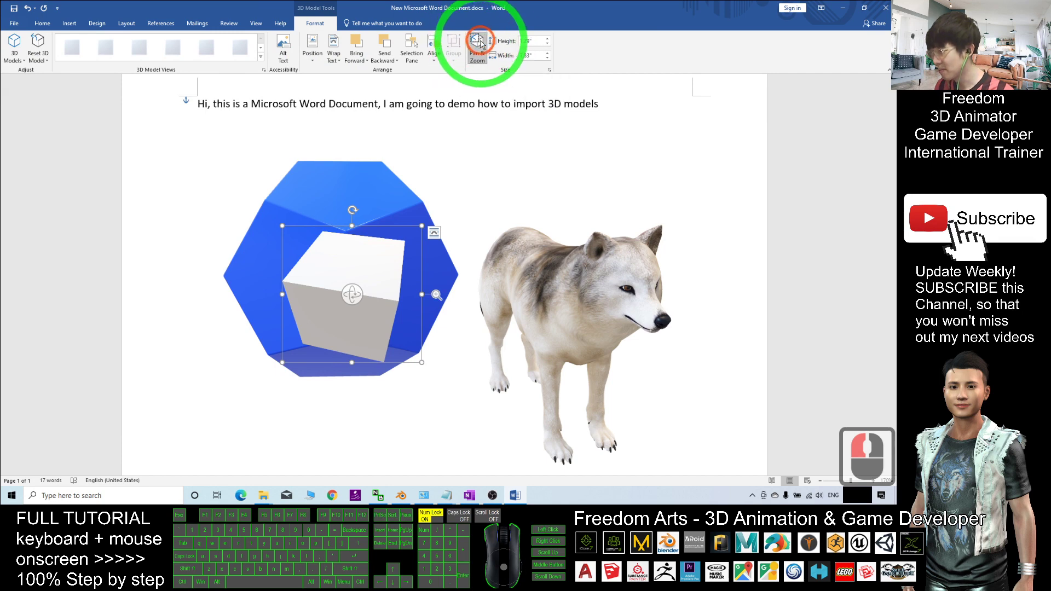
pyautogui.click(430, 302)
pyautogui.moveTo(436, 294); pyautogui.dragTo(499, 58)
pyautogui.click(330, 288)
pyautogui.moveTo(403, 274); pyautogui.dragTo(480, 39)
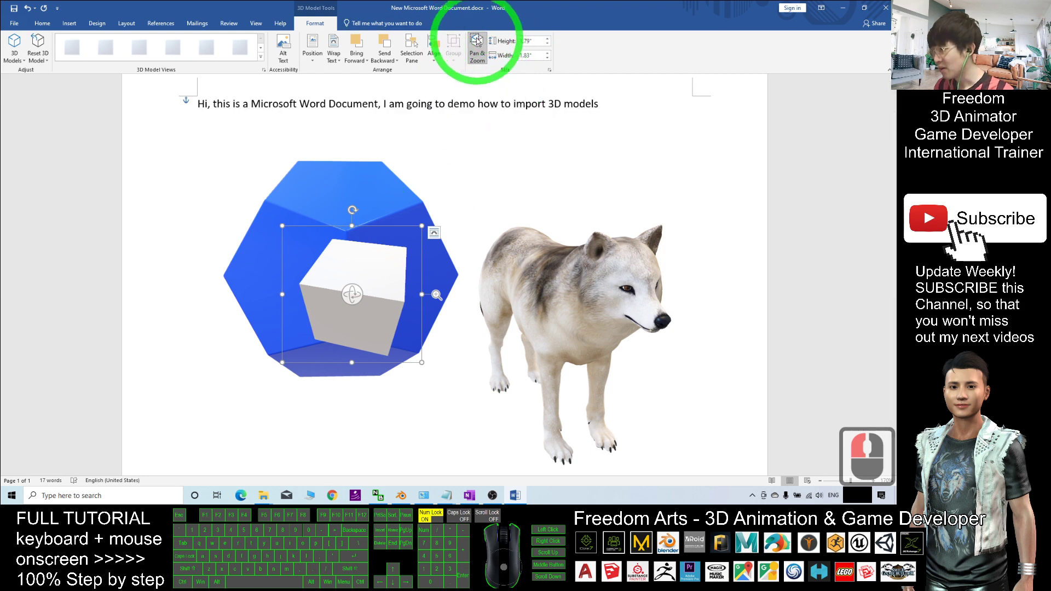
pyautogui.click(399, 241)
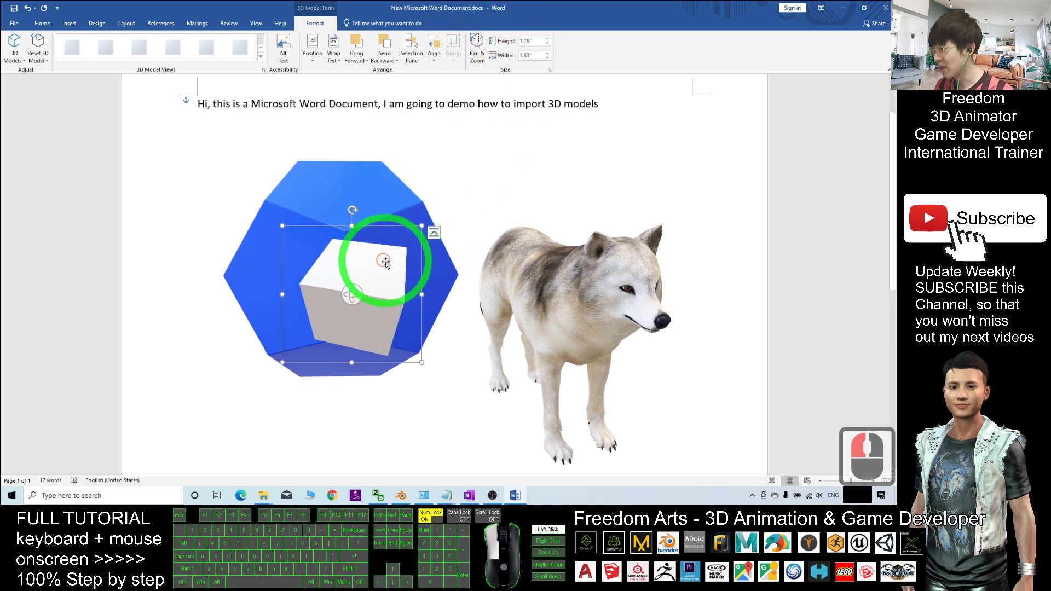
pyautogui.moveTo(405, 275); pyautogui.dragTo(437, 365)
# - View the original cube in Blender, then back in Word drag the cube model up-left
pyautogui.click(402, 496)
pyautogui.click(492, 319)
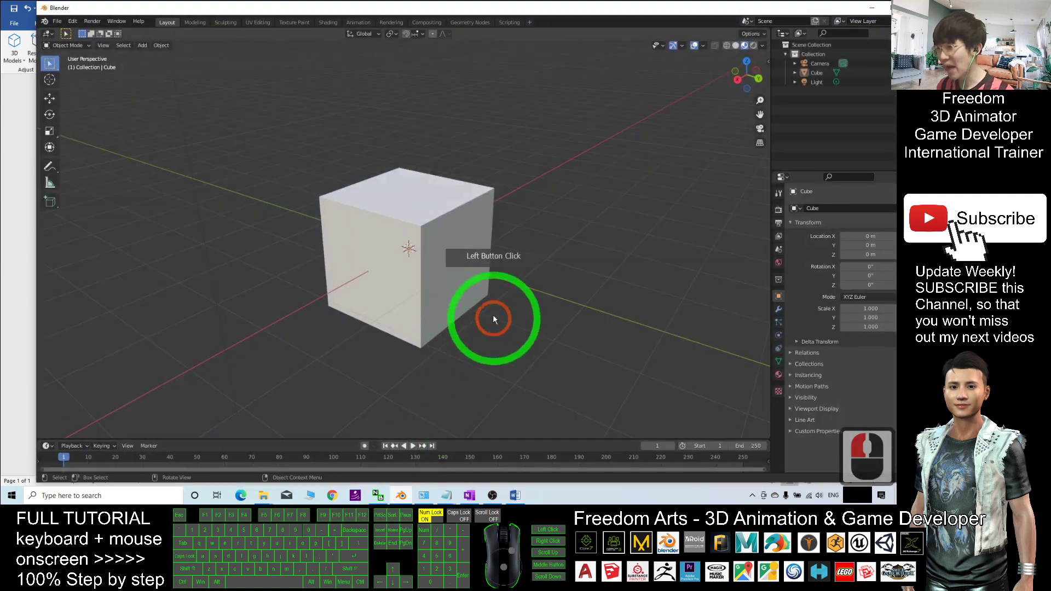
pyautogui.doubleClick(488, 226)
pyautogui.click(430, 393)
pyautogui.click(503, 481)
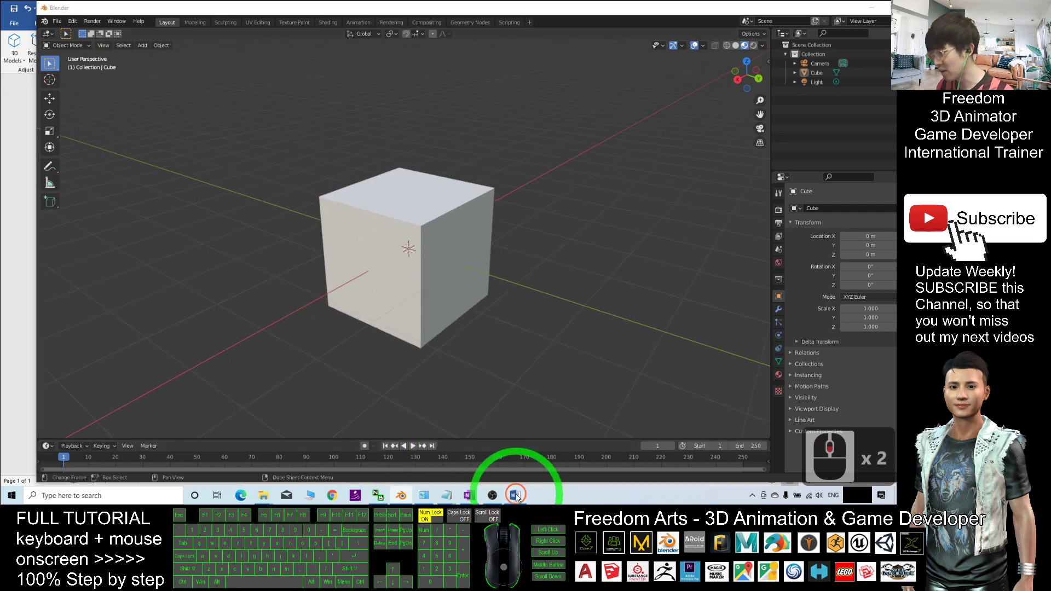
pyautogui.click(514, 495)
pyautogui.moveTo(481, 312); pyautogui.dragTo(444, 157)
# - Move the cube below the dodecahedron beside the wolf's front legs and rotate it to show its top face
pyautogui.click(476, 47)
pyautogui.click(476, 46)
pyautogui.moveTo(376, 268); pyautogui.dragTo(441, 410)
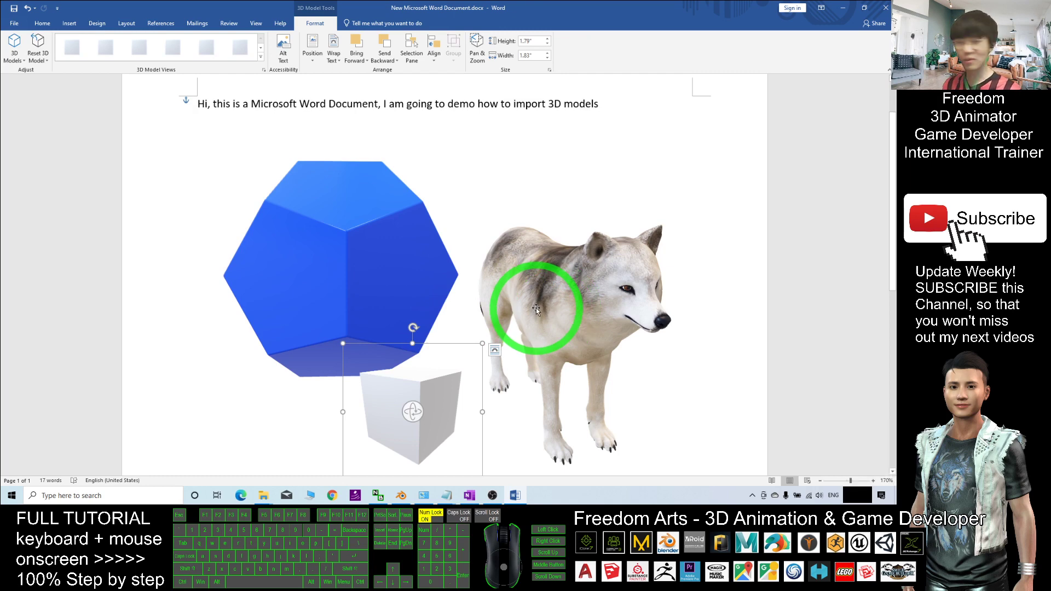
pyautogui.moveTo(417, 412); pyautogui.dragTo(477, 441)
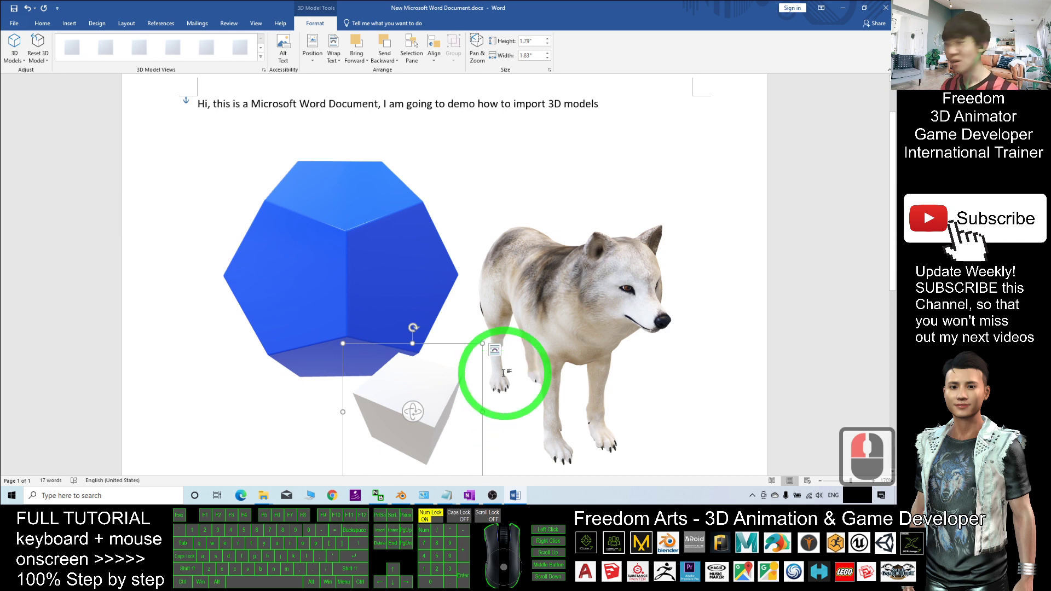